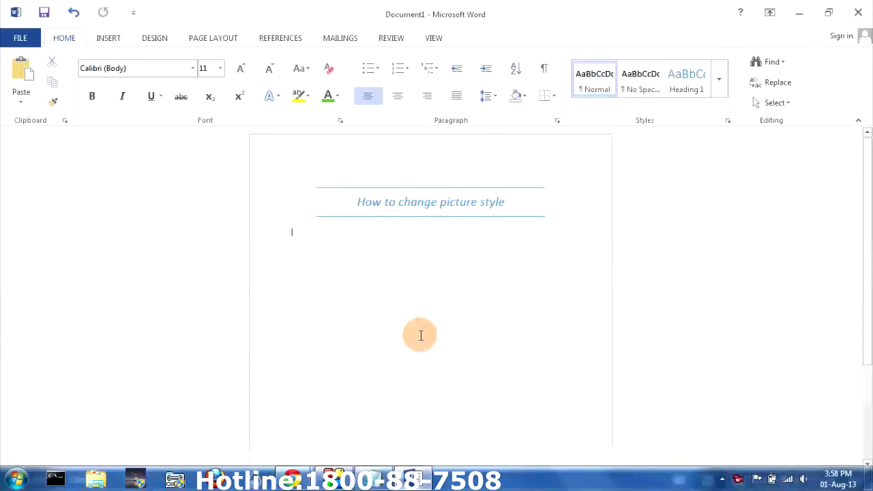
Select the title 'How to change picture style' and move to the empty line below it
click(503, 205)
drag(503, 205, 353, 202)
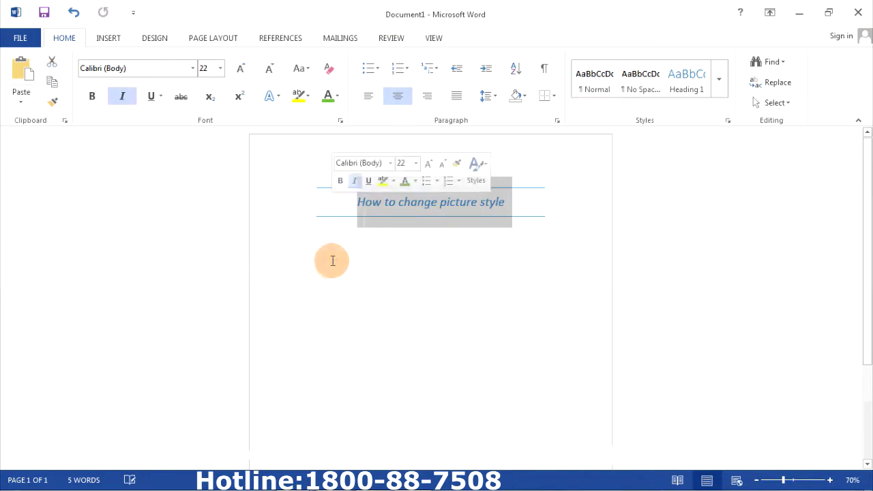
click(337, 265)
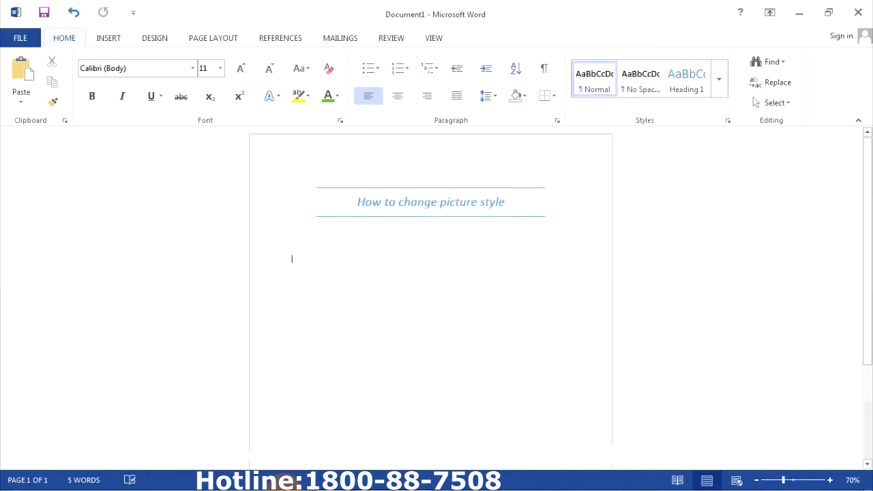
Search Google Images for 'lion' and scroll through the image results
mouse_move(293, 479)
click(364, 413)
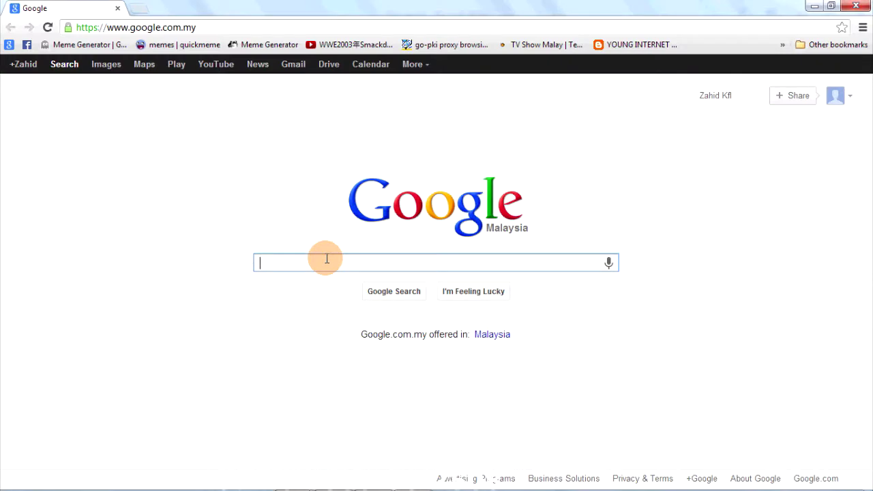
text(lion)
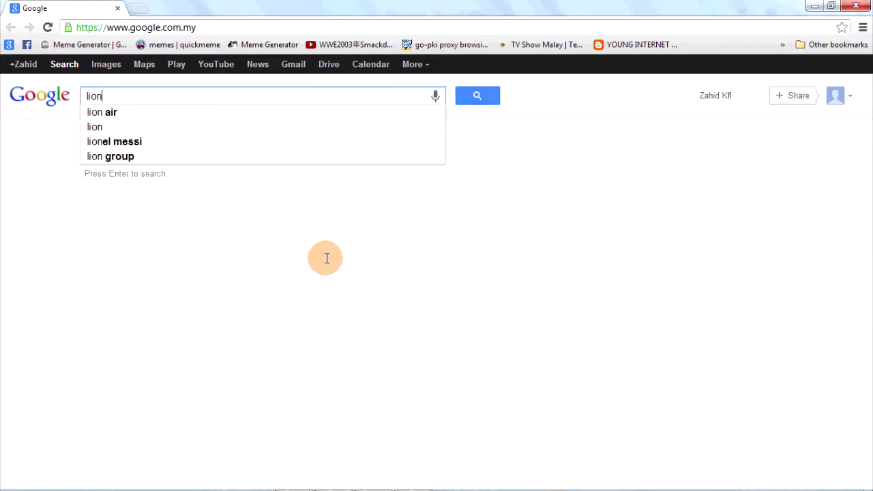
key(Return)
click(102, 68)
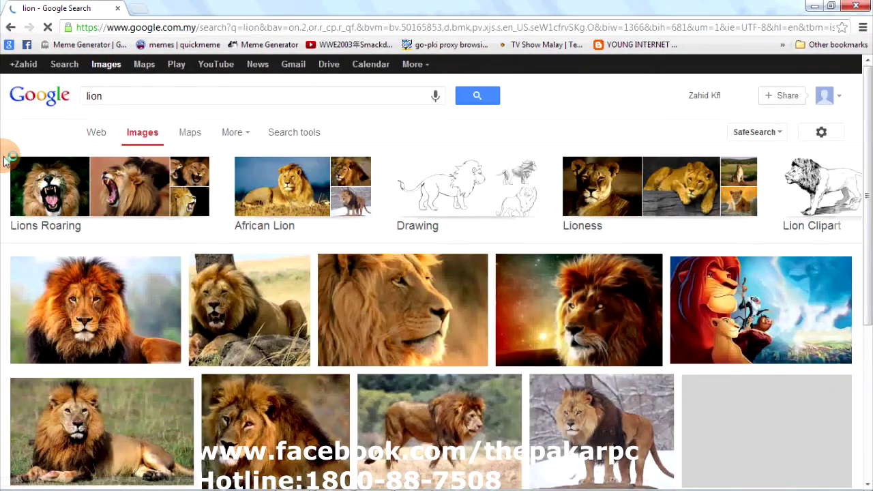
scroll(39, 179, down, 3)
scroll(40, 179, down, 1)
scroll(32, 172, down, 1)
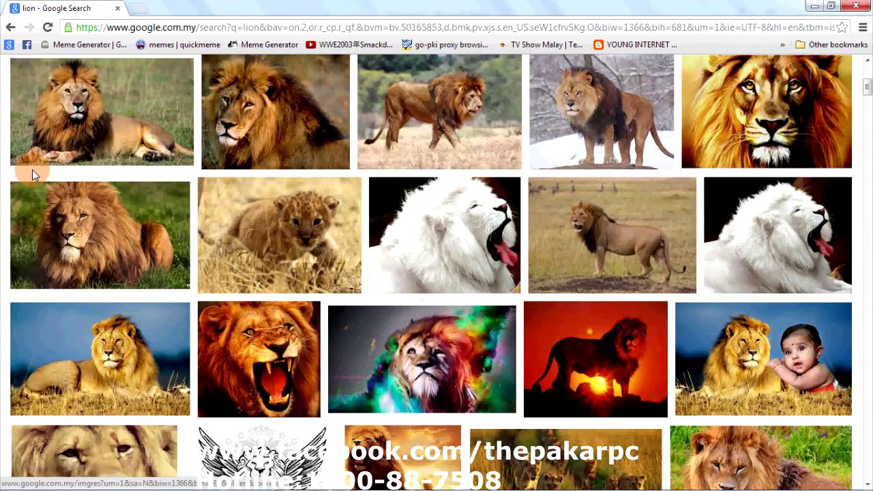
scroll(30, 175, down, 1)
scroll(31, 175, down, 1)
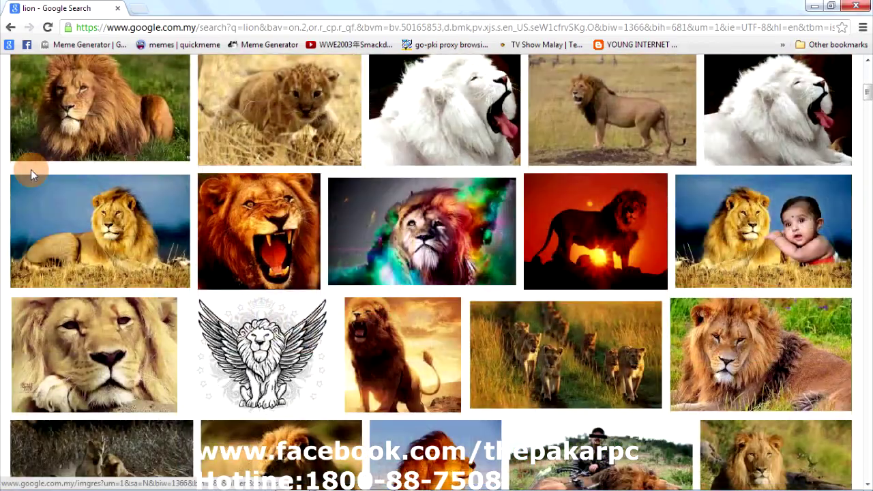
scroll(32, 176, down, 1)
scroll(32, 175, down, 1)
scroll(32, 175, down, 2)
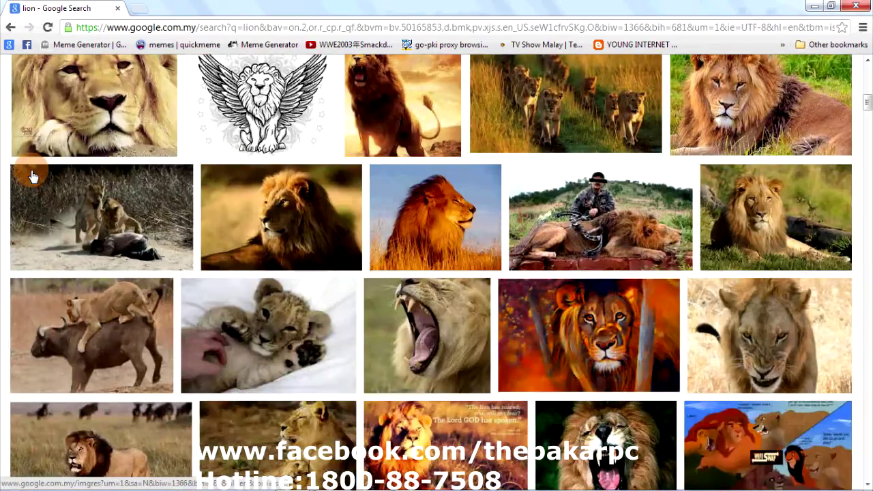
scroll(32, 175, down, 1)
scroll(32, 175, down, 2)
scroll(32, 175, down, 1)
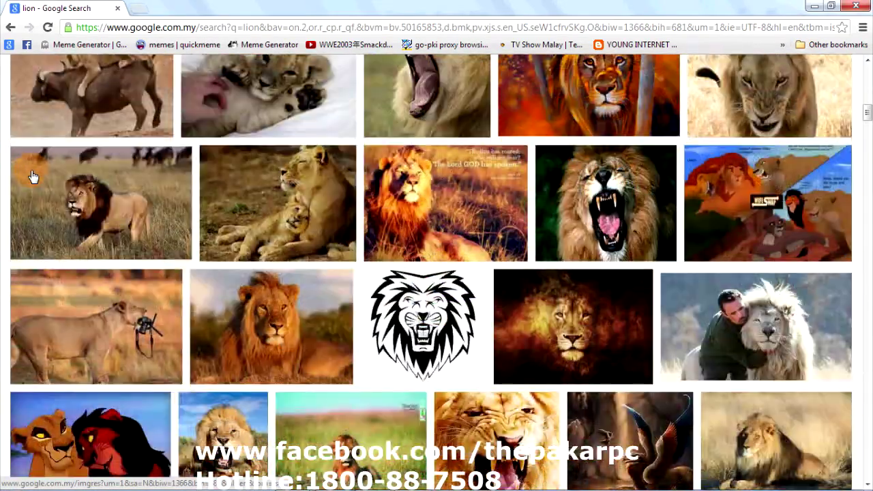
scroll(32, 175, down, 1)
scroll(34, 173, down, 1)
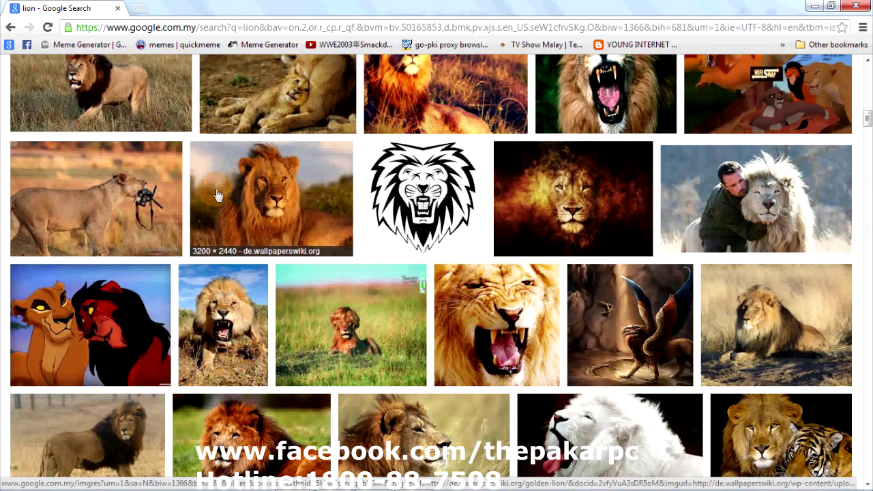
scroll(215, 195, down, 2)
Copy the photo of the maned lion lying on grass and return to the Word document
click(233, 293)
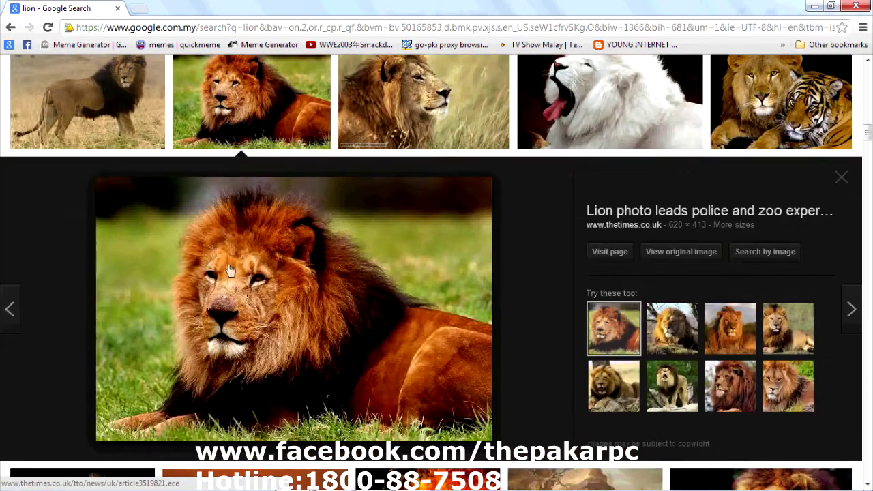
right_click(229, 221)
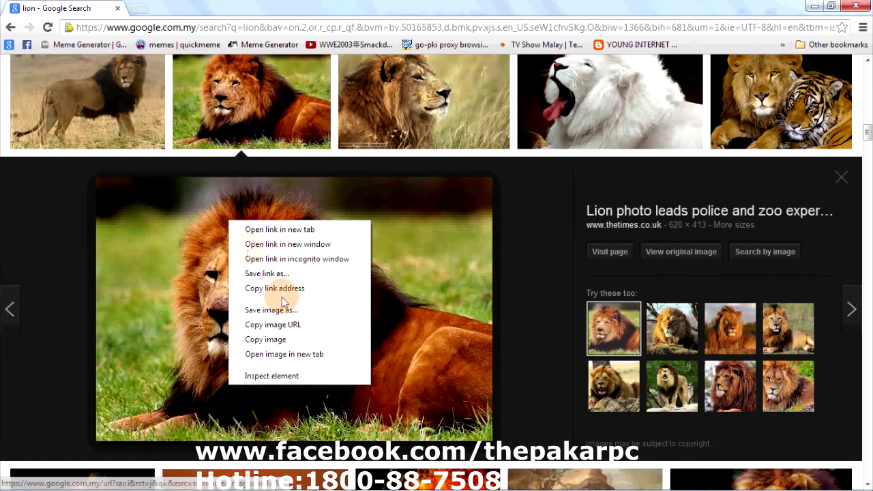
click(293, 341)
mouse_move(338, 486)
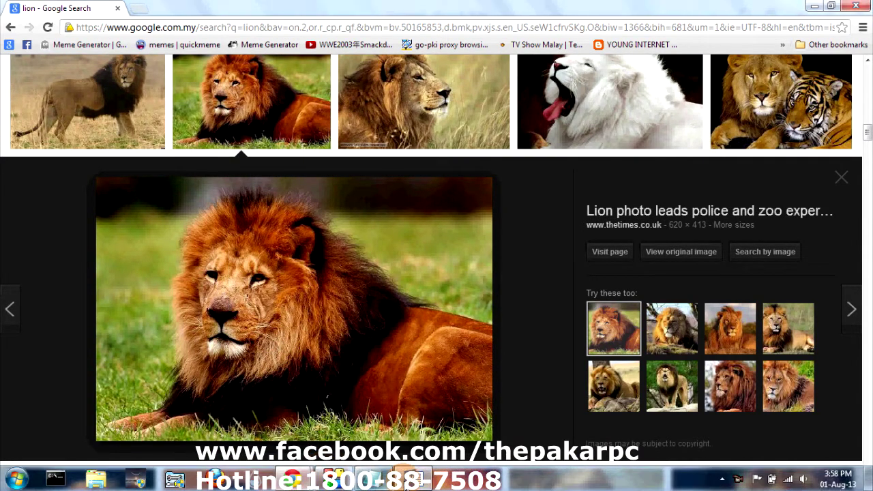
click(405, 477)
right_click(311, 257)
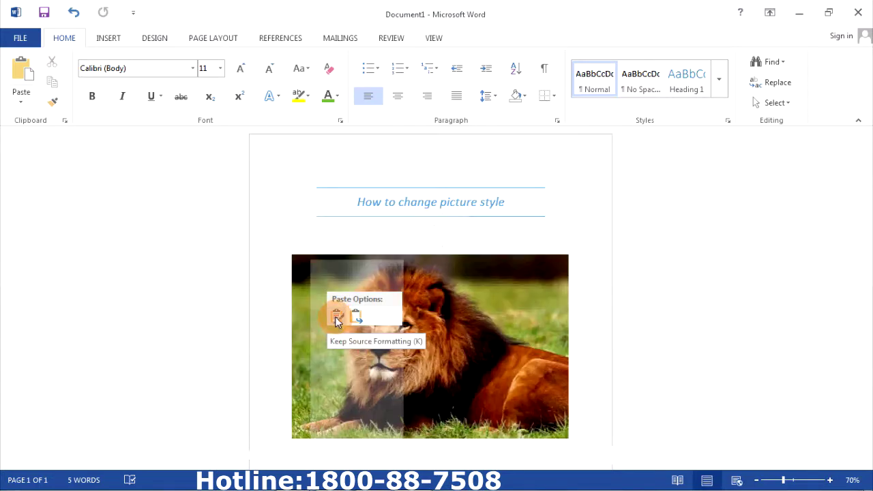
Paste the lion photo with Keep Source Formatting, select it, and expand the Picture Styles gallery
click(336, 319)
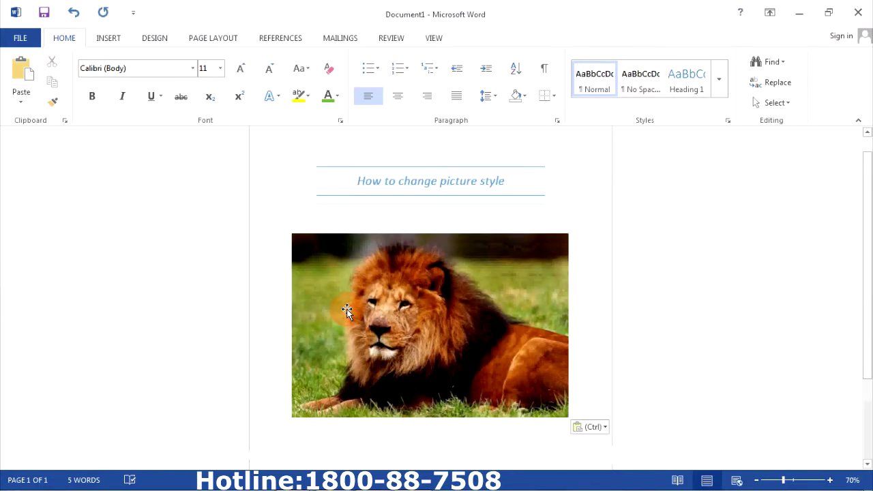
click(347, 311)
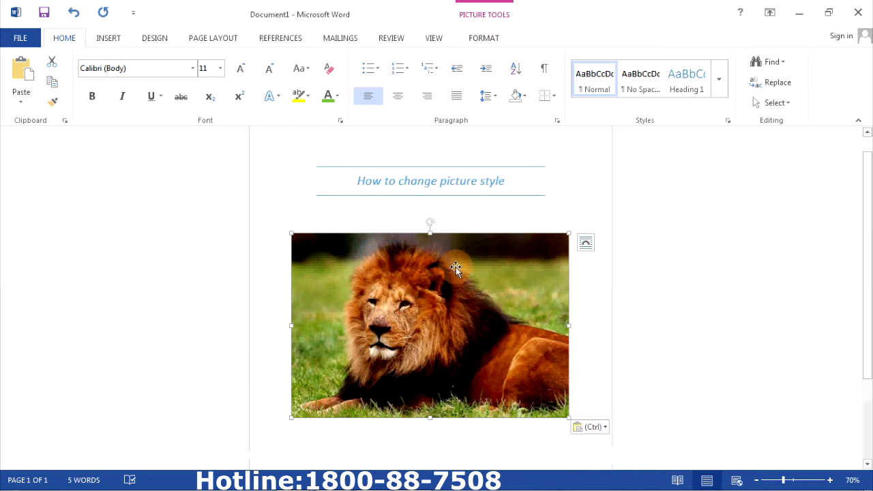
click(594, 208)
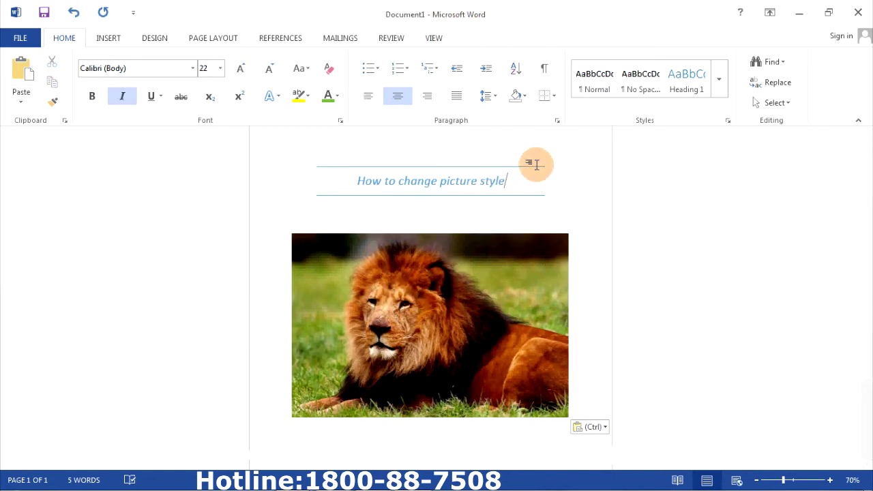
click(533, 285)
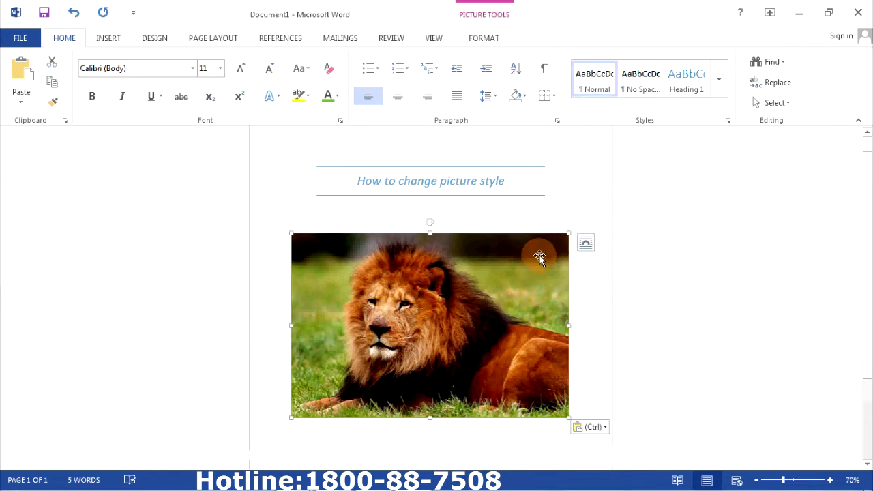
click(483, 38)
click(436, 85)
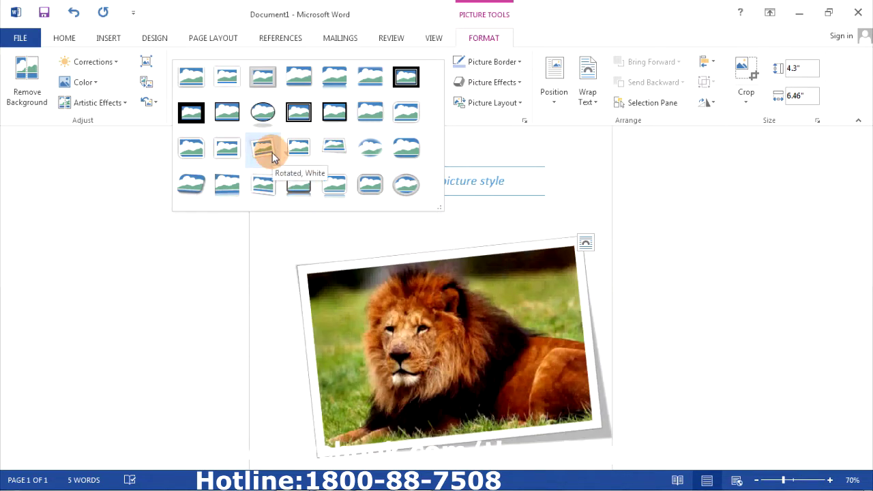
Apply the Rotated, White picture style to the lion photo
click(272, 152)
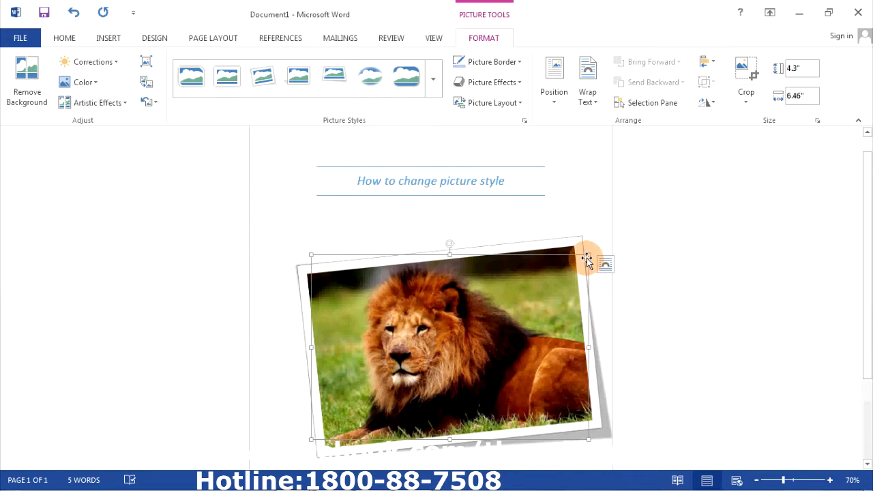
Shrink the lion photo to 2.54" × 3.81", wrap text around it, and shift it left
mouse_move(588, 255)
mouse_down()
mouse_move(385, 314)
mouse_move(516, 296)
mouse_up()
click(511, 262)
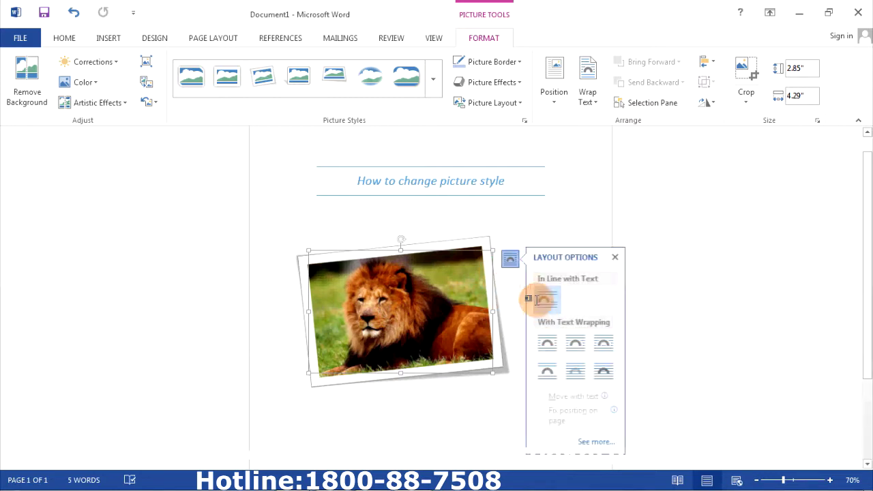
click(577, 371)
drag(407, 291, 383, 293)
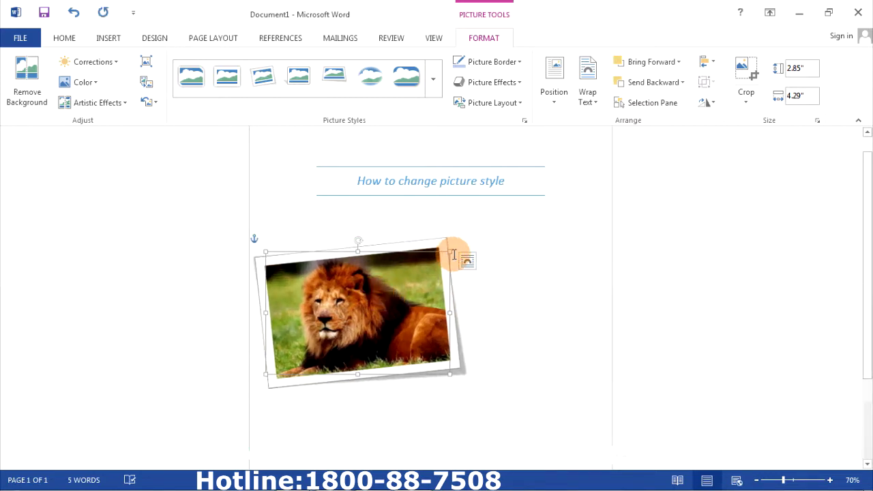
drag(450, 251, 414, 264)
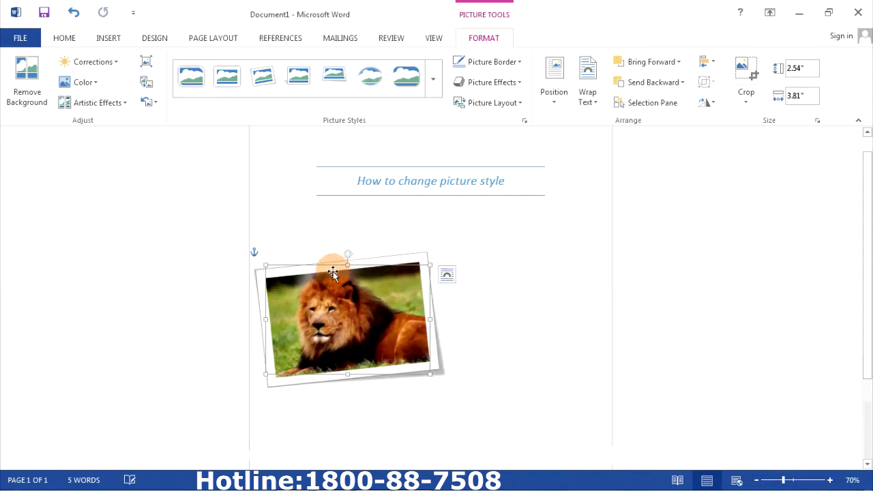
Return to the lion image results in the browser
mouse_move(343, 458)
mouse_move(302, 480)
click(361, 409)
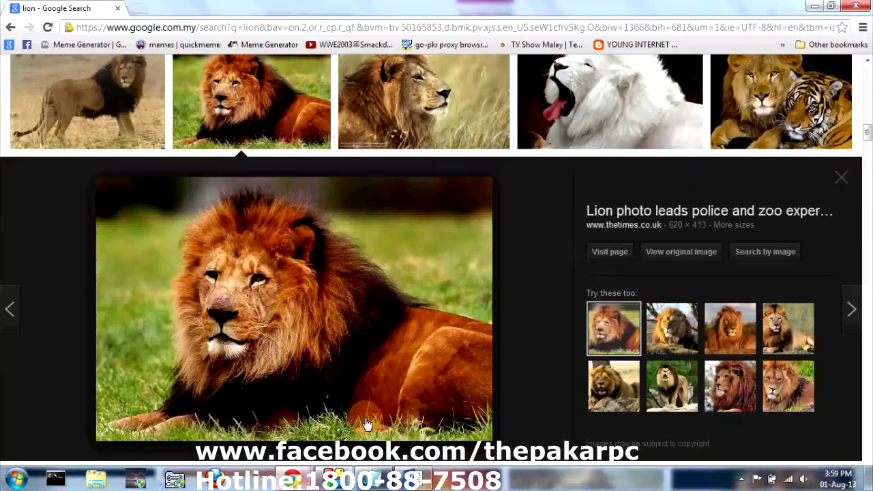
Replace 'lion' with a Google Images search for 'honda logo png'
scroll(317, 266, down, 5)
scroll(317, 266, up, 15)
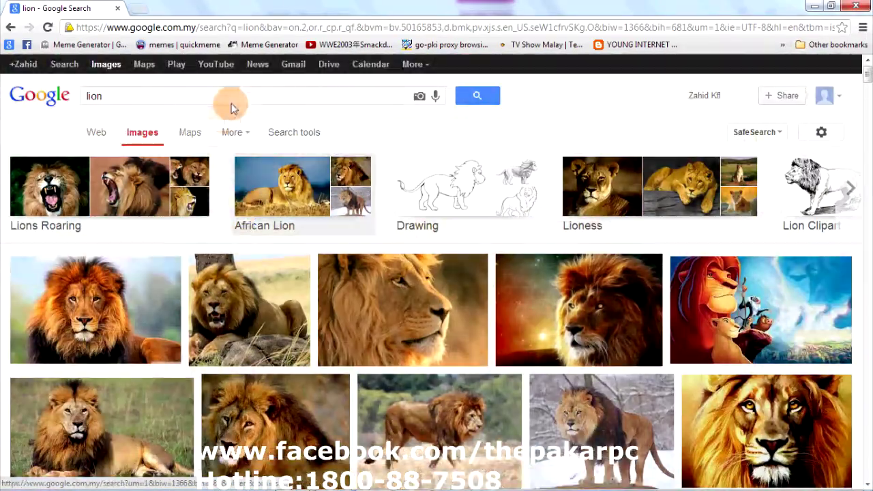
click(238, 96)
double_click(239, 96)
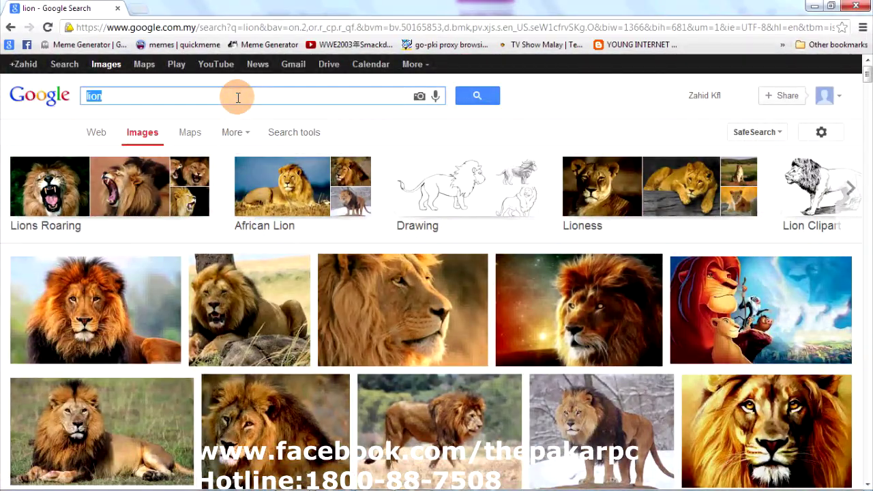
text(honda l)
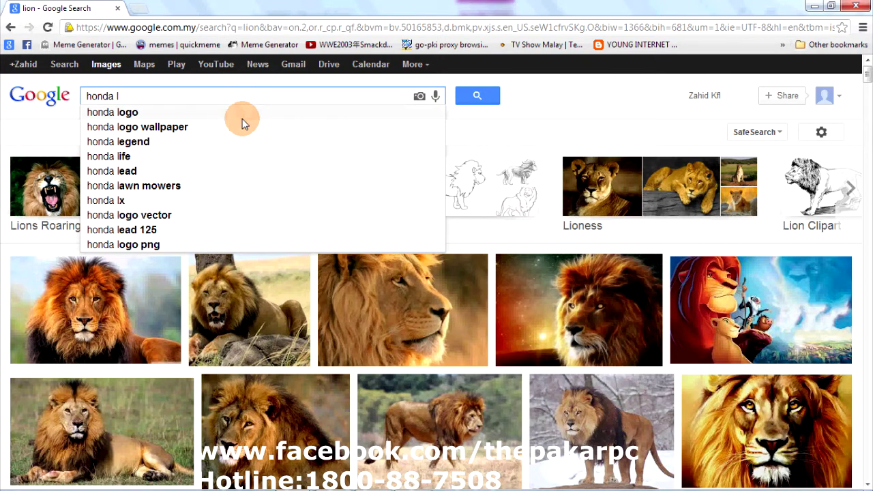
click(229, 112)
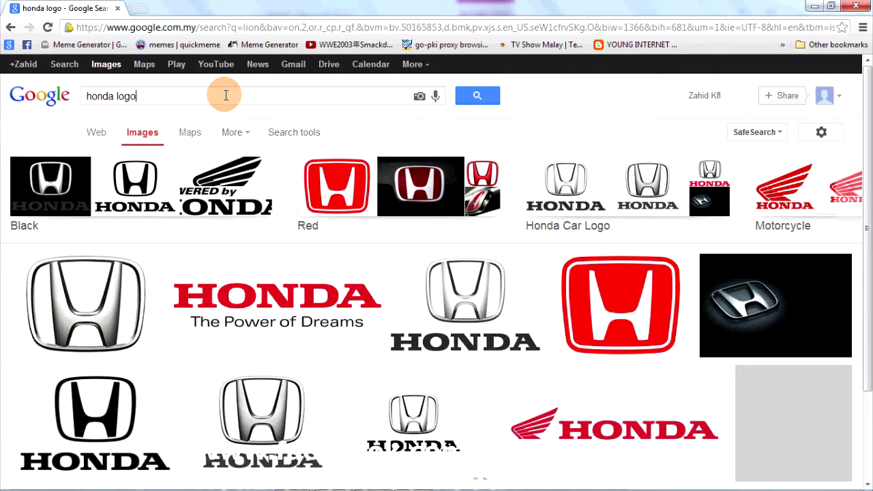
text(p)
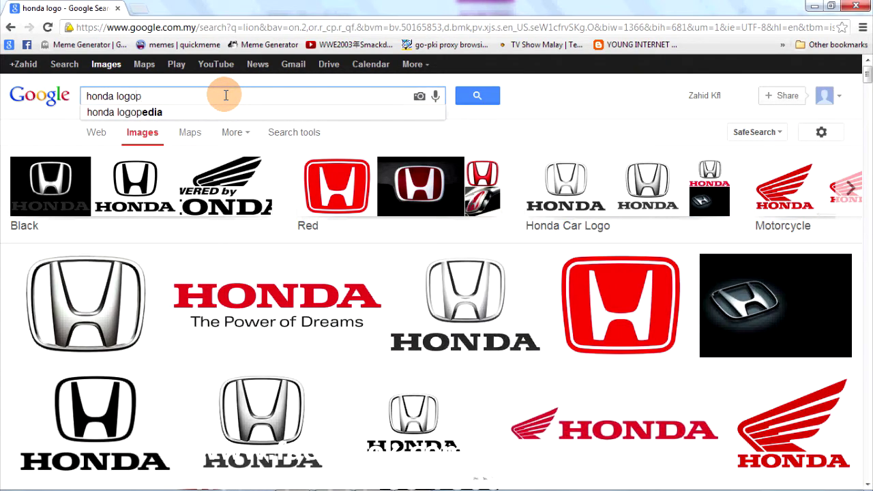
key(BackSpace)
text(p)
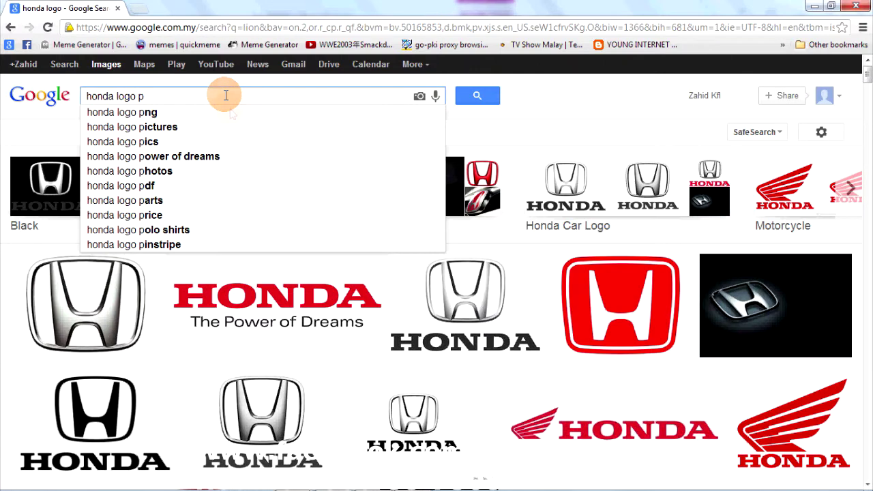
click(229, 112)
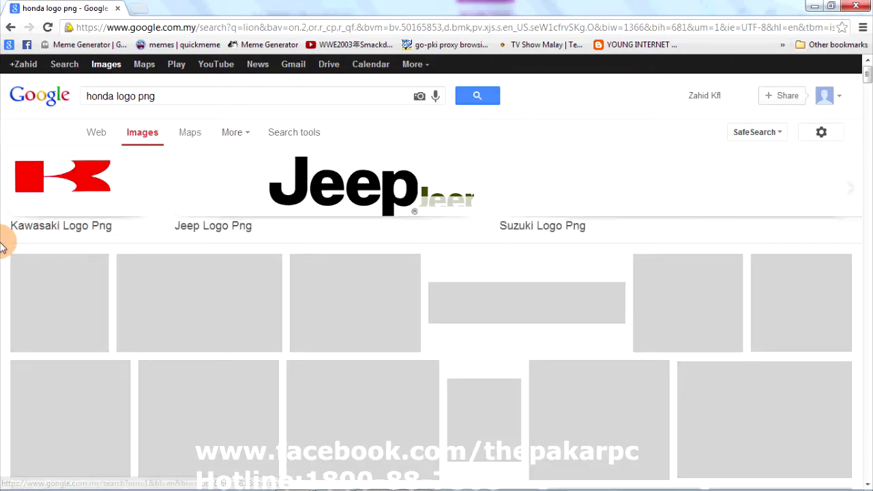
scroll(9, 242, down, 1)
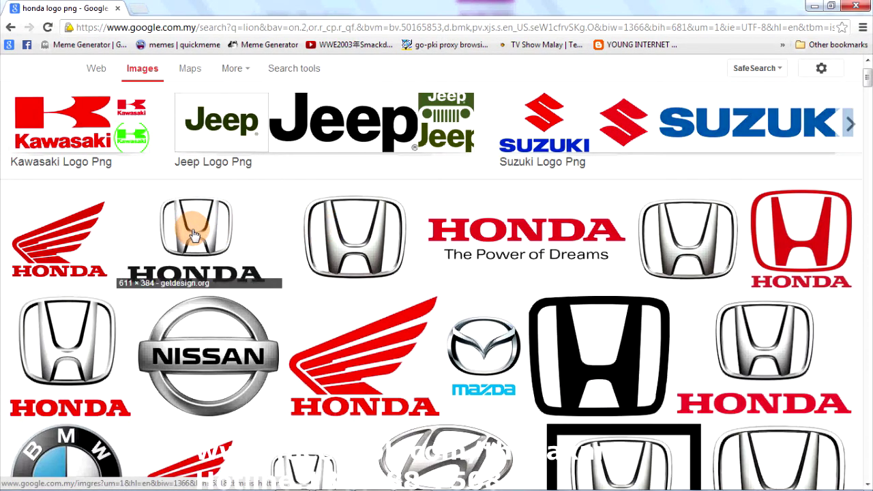
Copy the silver Honda logo image and switch back to the Word document
click(194, 235)
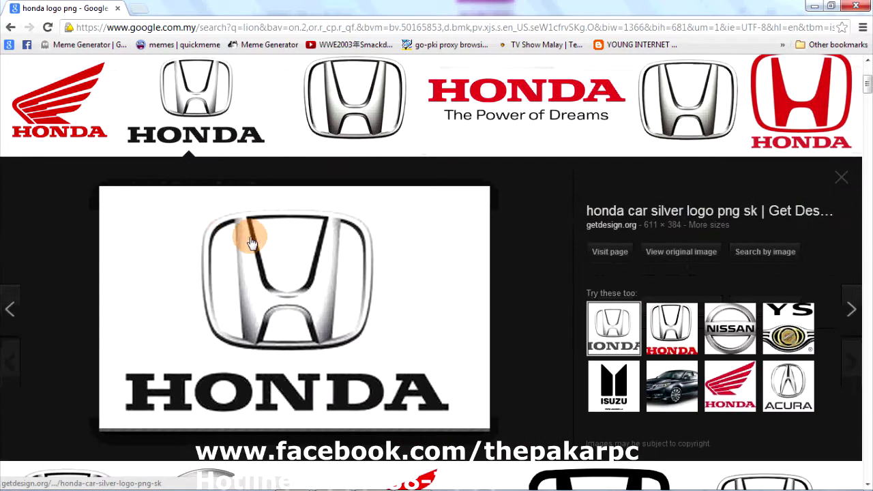
click(335, 115)
click(230, 98)
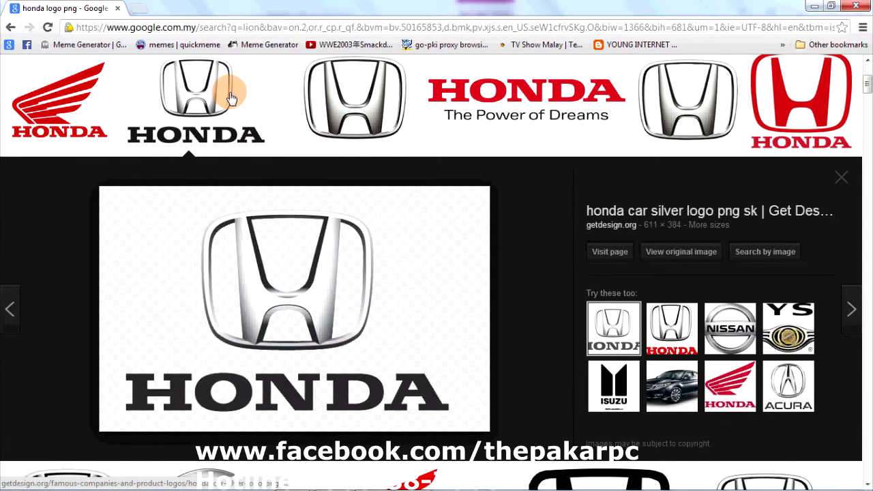
right_click(306, 265)
click(384, 380)
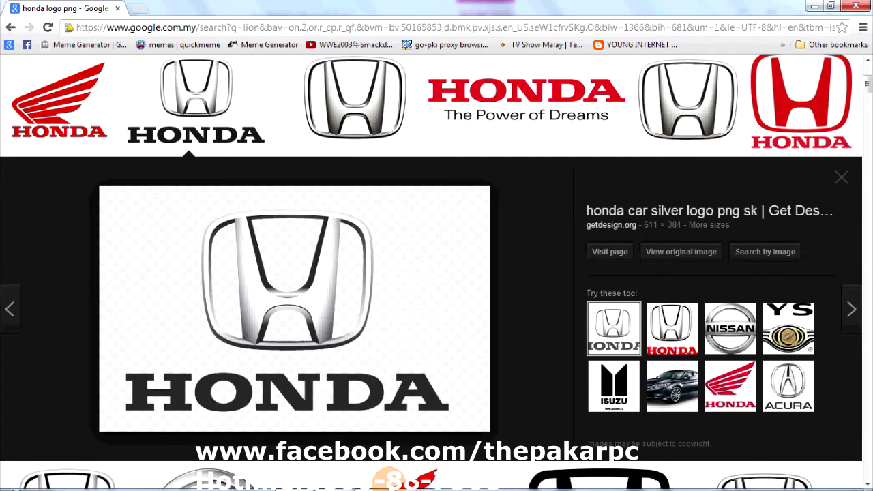
click(409, 480)
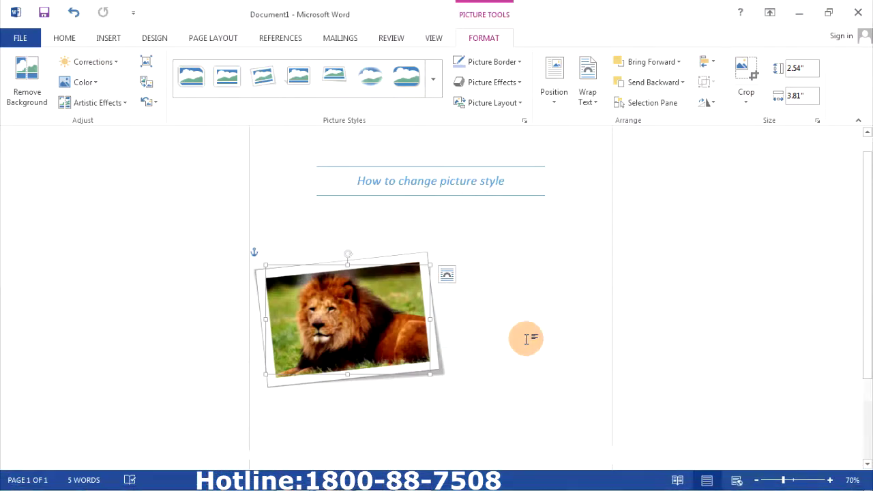
Paste the silver Honda logo with Ctrl+V and select the pasted picture
click(514, 335)
scroll(479, 322, down, 1)
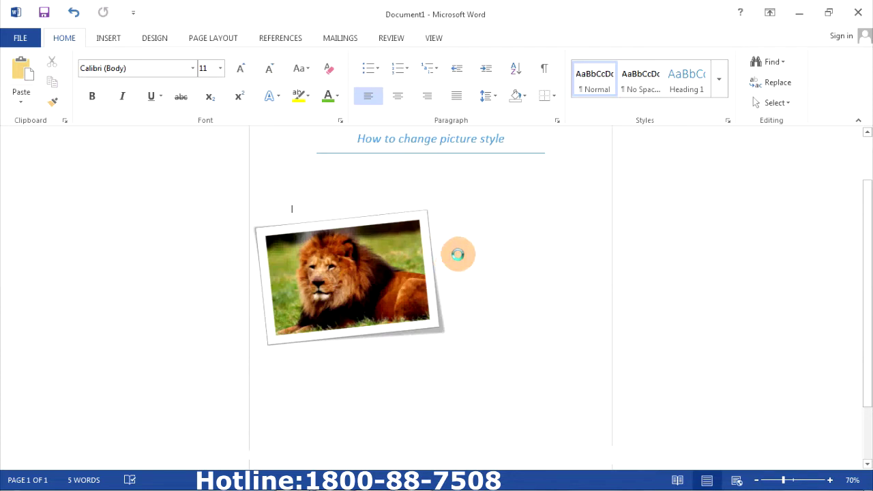
key(ctrl+v)
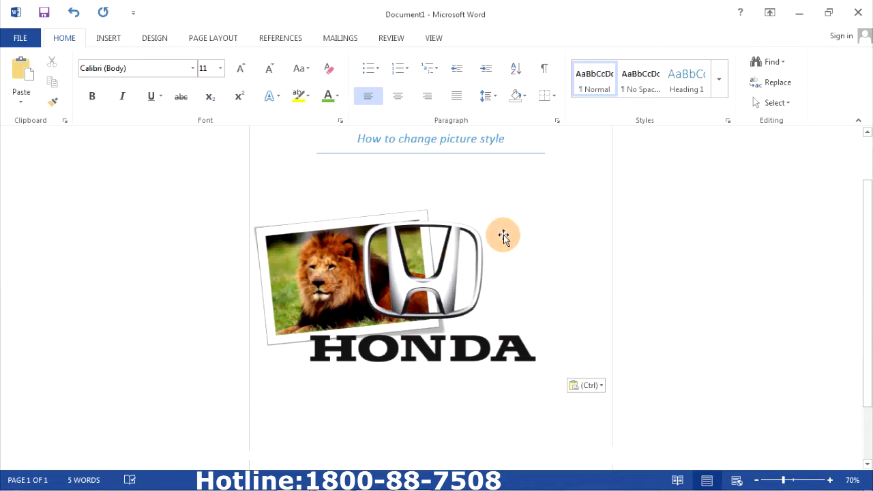
click(473, 250)
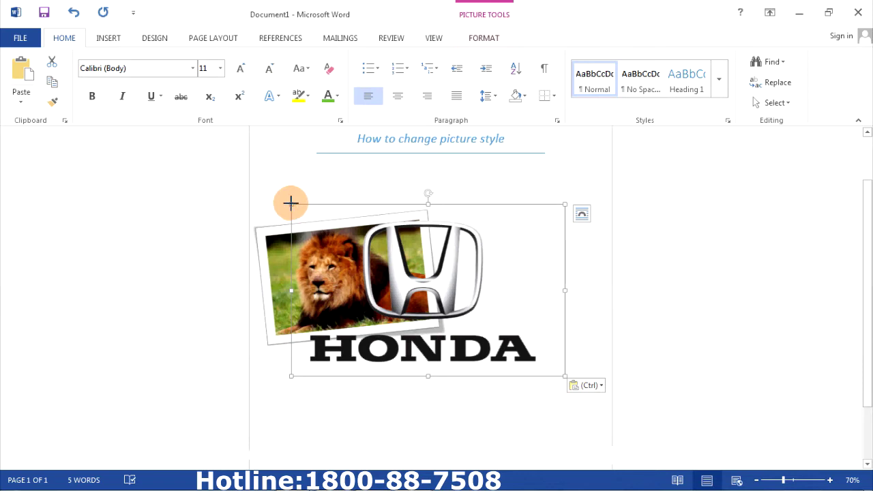
Shrink the Honda logo, wrap text around it, and move it below-right of the lion photo
drag(291, 203, 326, 225)
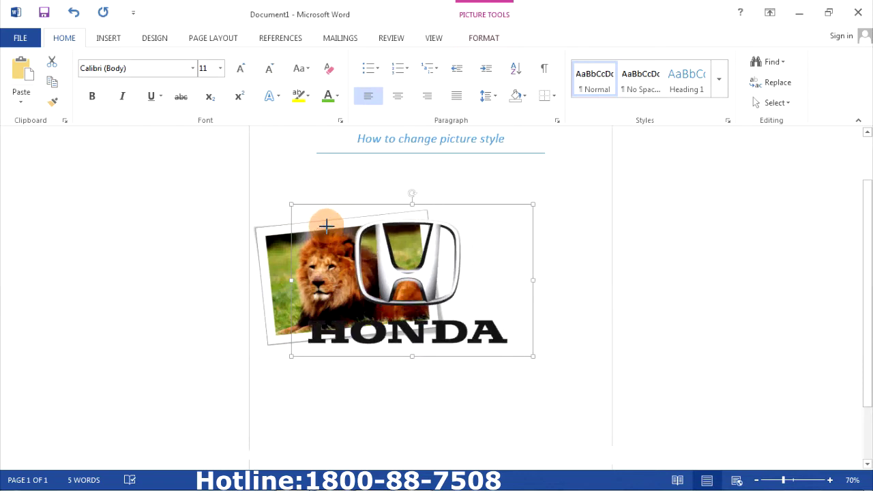
click(547, 215)
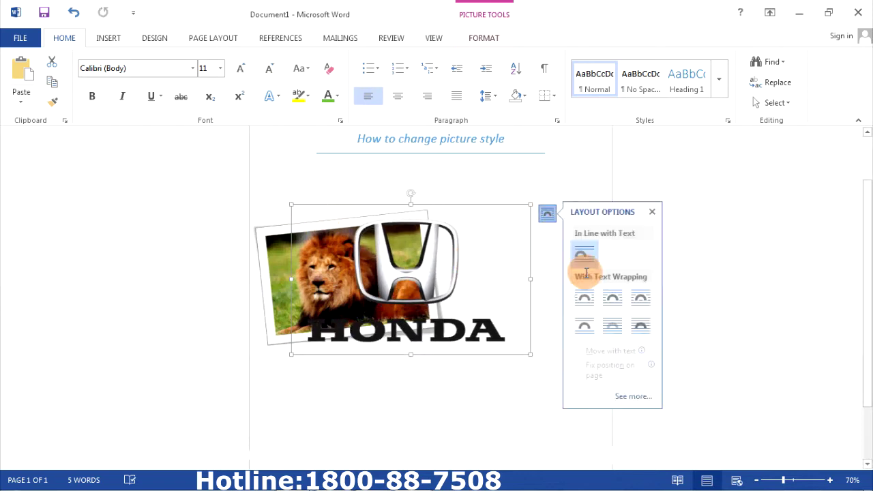
click(629, 339)
drag(472, 244, 519, 339)
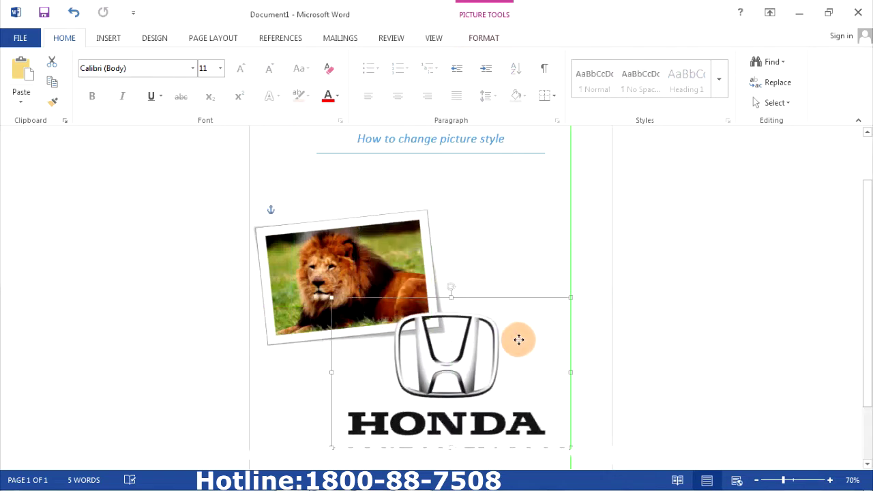
scroll(517, 313, down, 2)
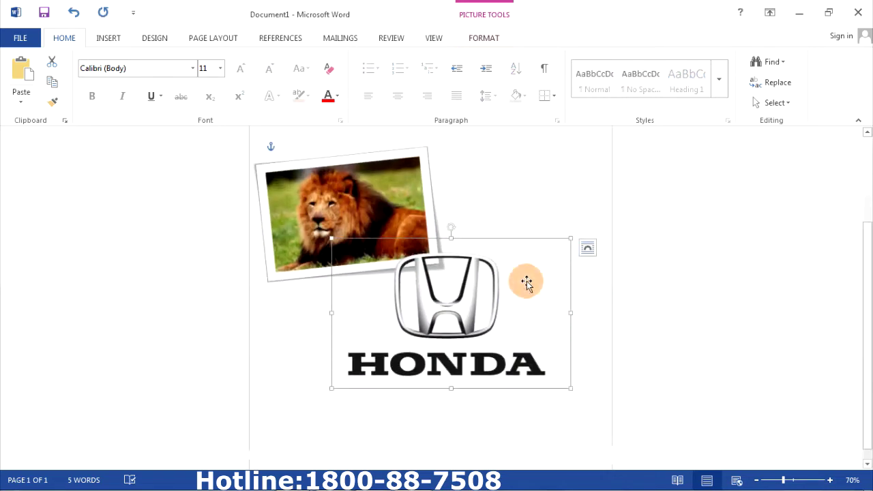
click(203, 41)
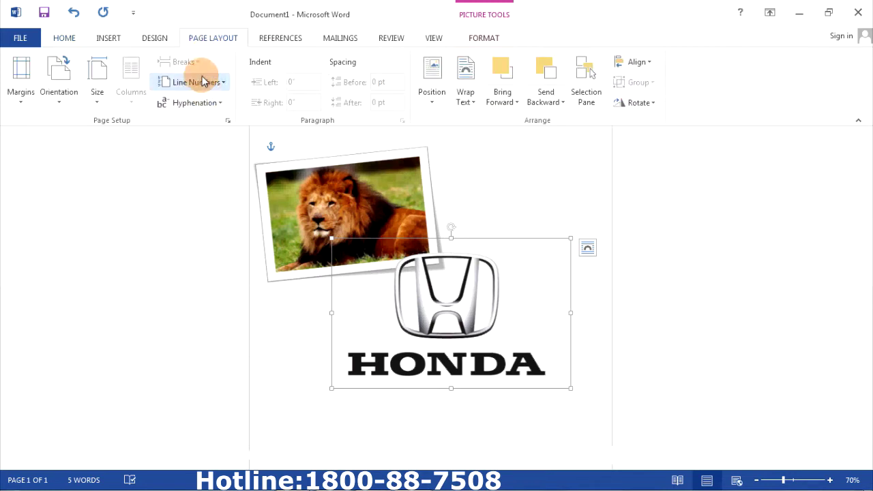
Apply the Bevel Perspective style to the Honda logo from the Picture Styles gallery
click(481, 38)
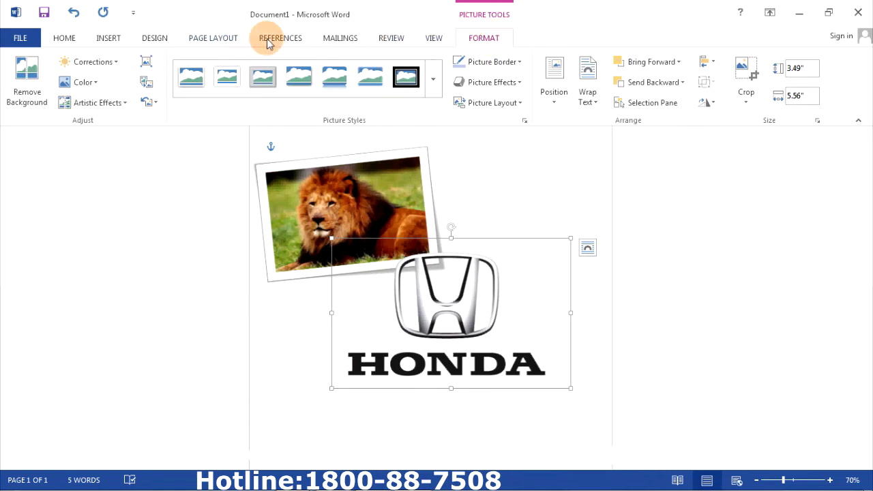
click(432, 80)
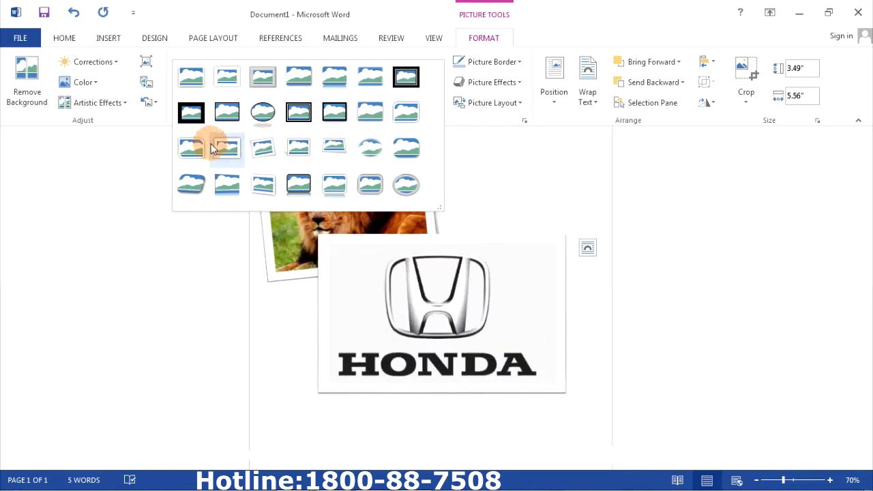
click(189, 183)
click(669, 285)
click(553, 248)
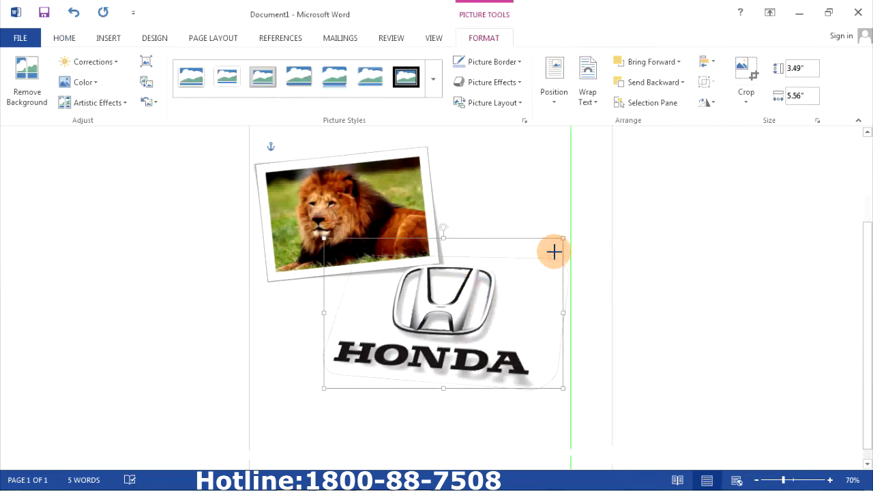
Resize the Honda logo to about 6 inches wide and place it just under the lion photo
drag(553, 253, 502, 289)
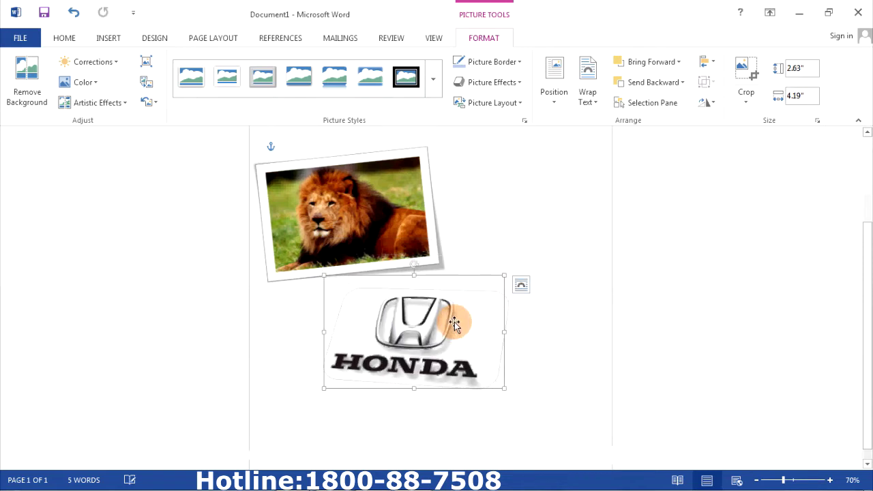
click(521, 285)
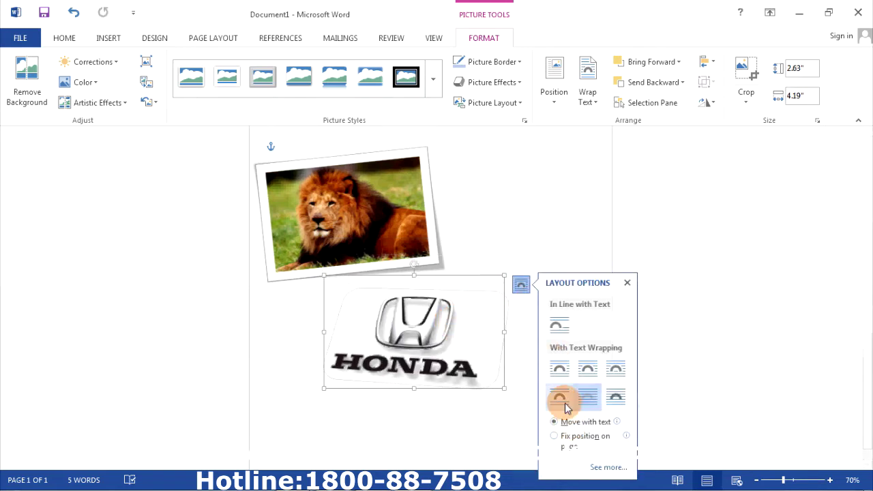
mouse_move(430, 345)
mouse_down()
mouse_move(367, 376)
mouse_move(382, 375)
mouse_up()
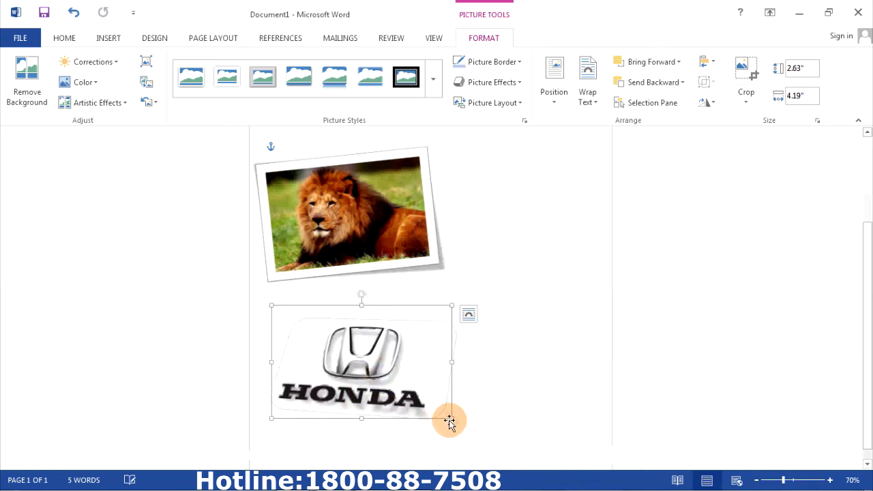
drag(455, 419, 505, 437)
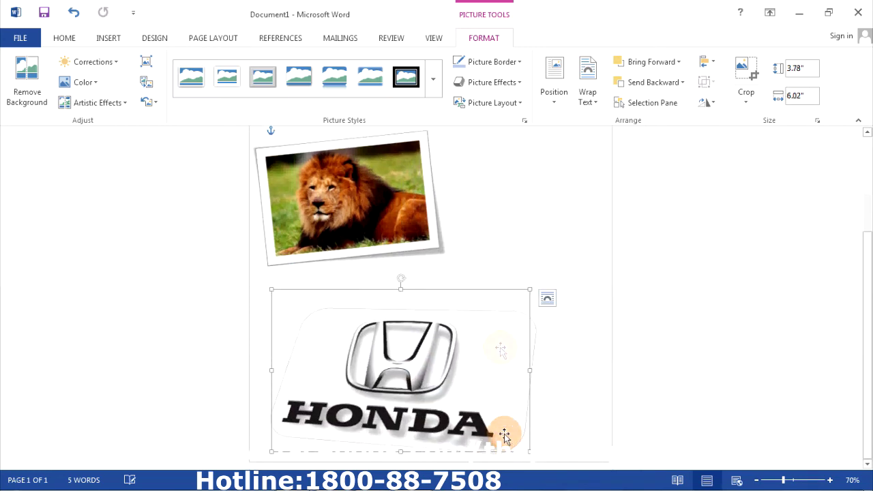
click(613, 329)
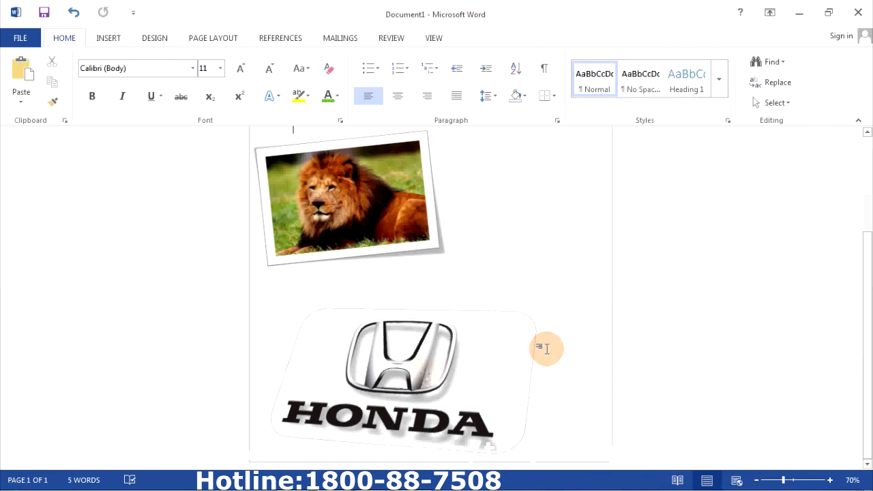
drag(426, 376, 425, 337)
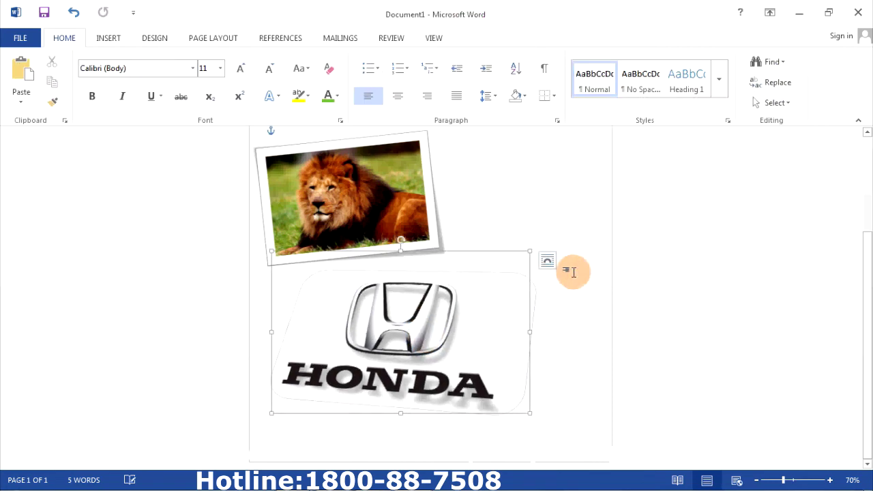
scroll(569, 269, up, 3)
scroll(568, 270, down, 2)
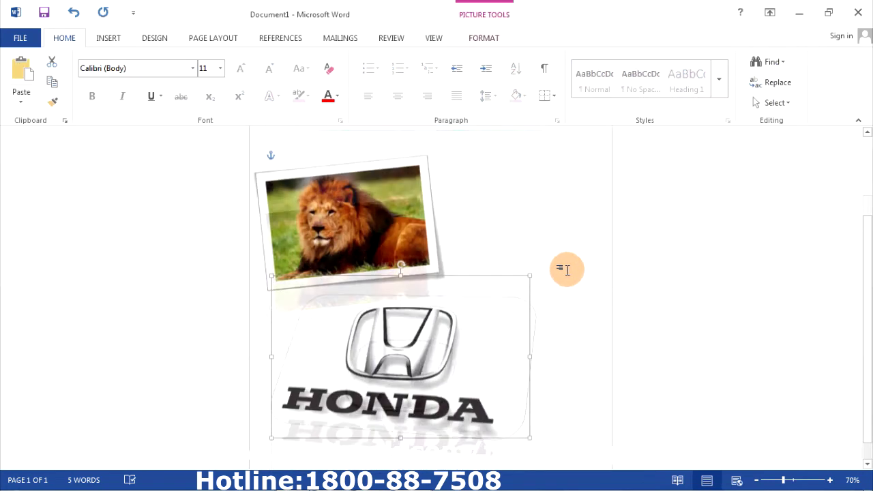